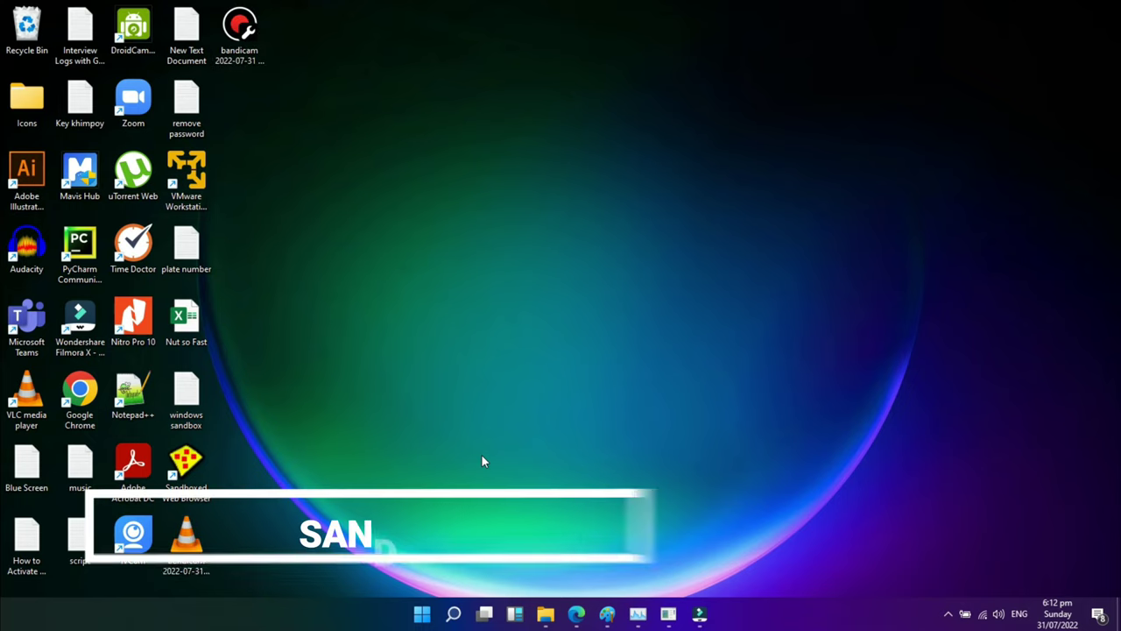
Launch the sandboxed web browser and load the Google homepage
{"action": "double_click", "coordinate": [210, 454]}
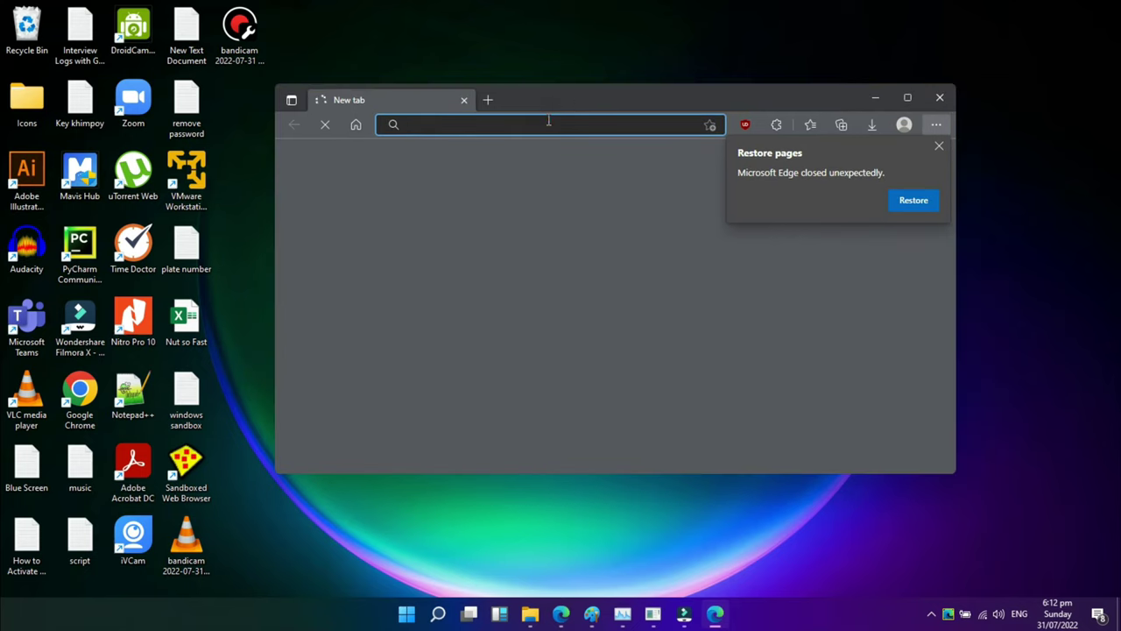
{"action": "type", "text": "www"}
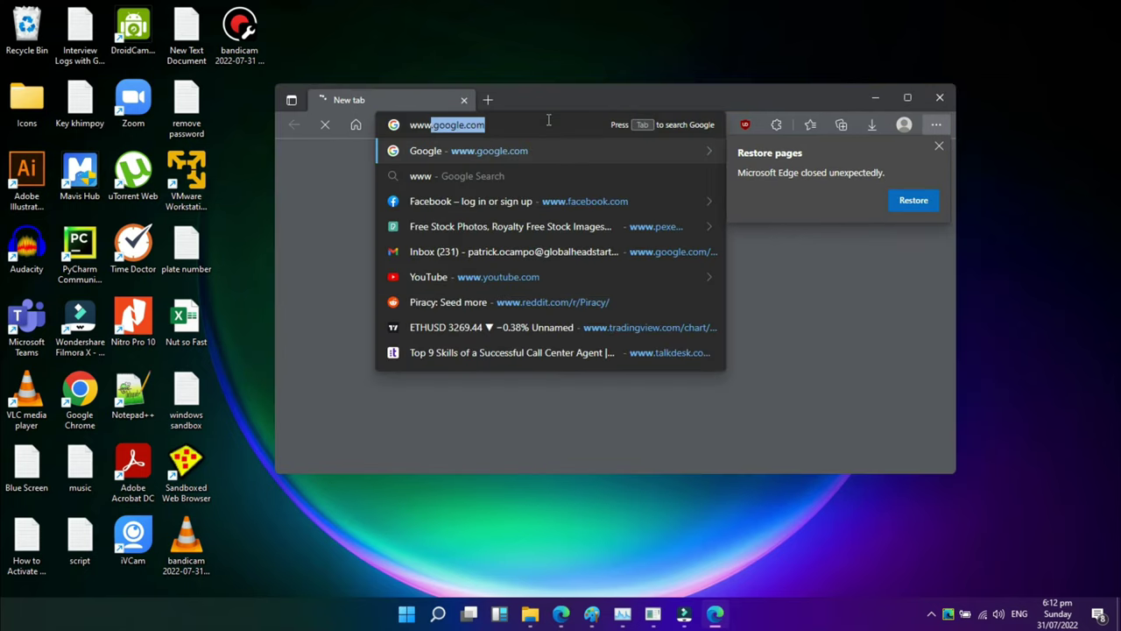
{"action": "type", "text": "."}
{"action": "key", "text": "BackSpace"}
{"action": "key", "text": "BackSpace"}
{"action": "key", "text": "BackSpace"}
{"action": "key", "text": "BackSpace"}
{"action": "key", "text": "BackSpace"}
{"action": "type", "text": "google"}
{"action": "key", "text": "Return"}
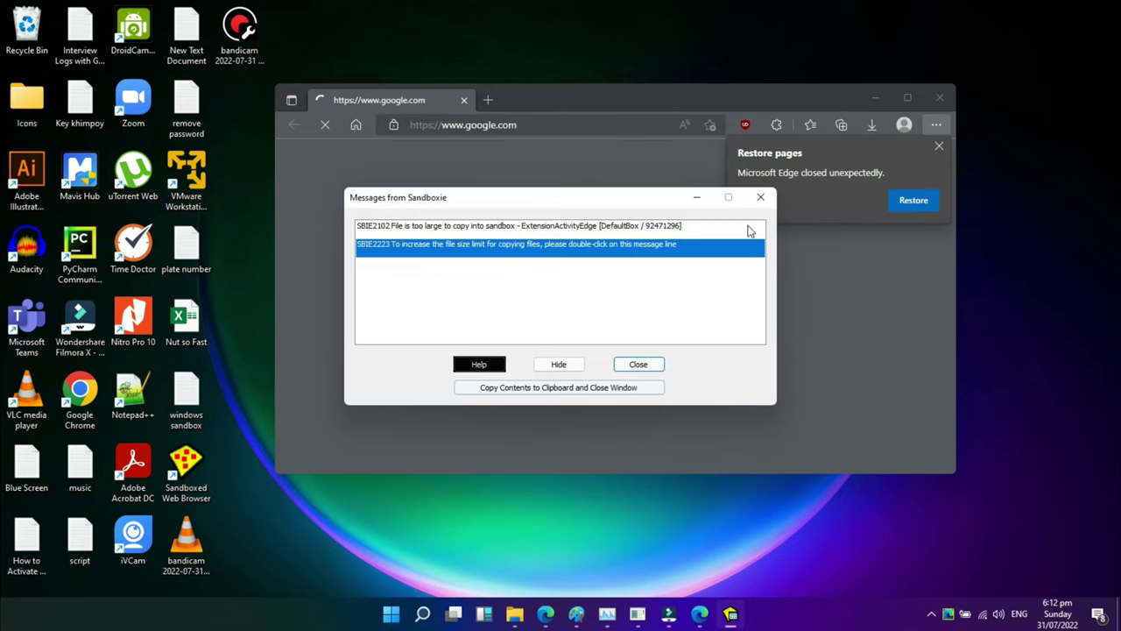
Dismiss the Sandboxie file-size warnings and restore-pages notice, maximize the browser, then close it
{"action": "left_click", "coordinate": [761, 198]}
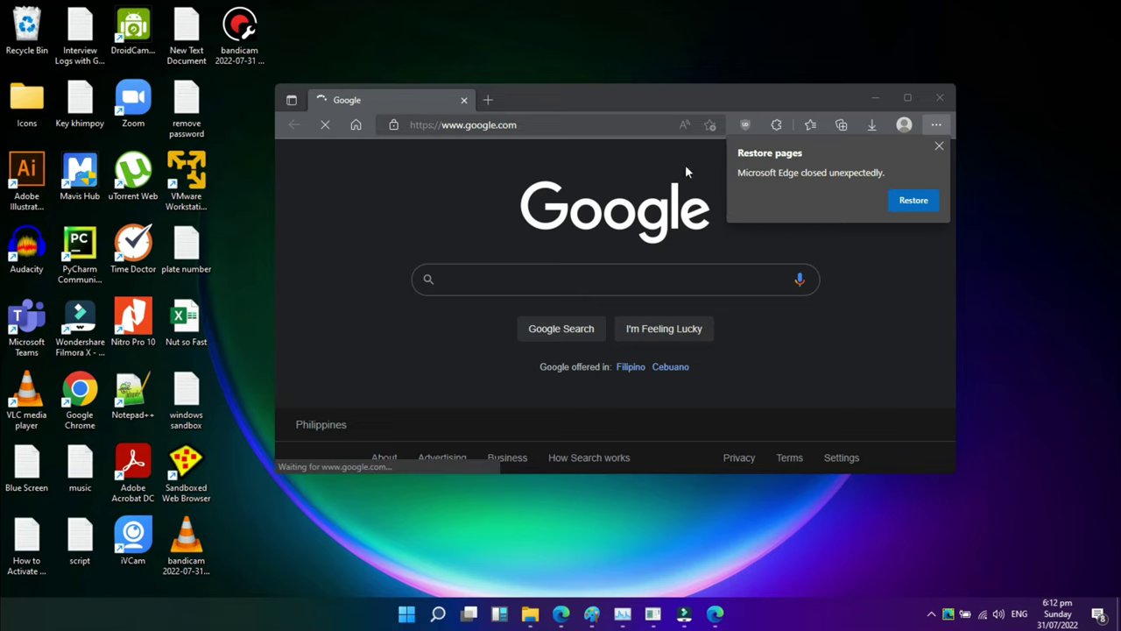
{"action": "left_click", "coordinate": [908, 98]}
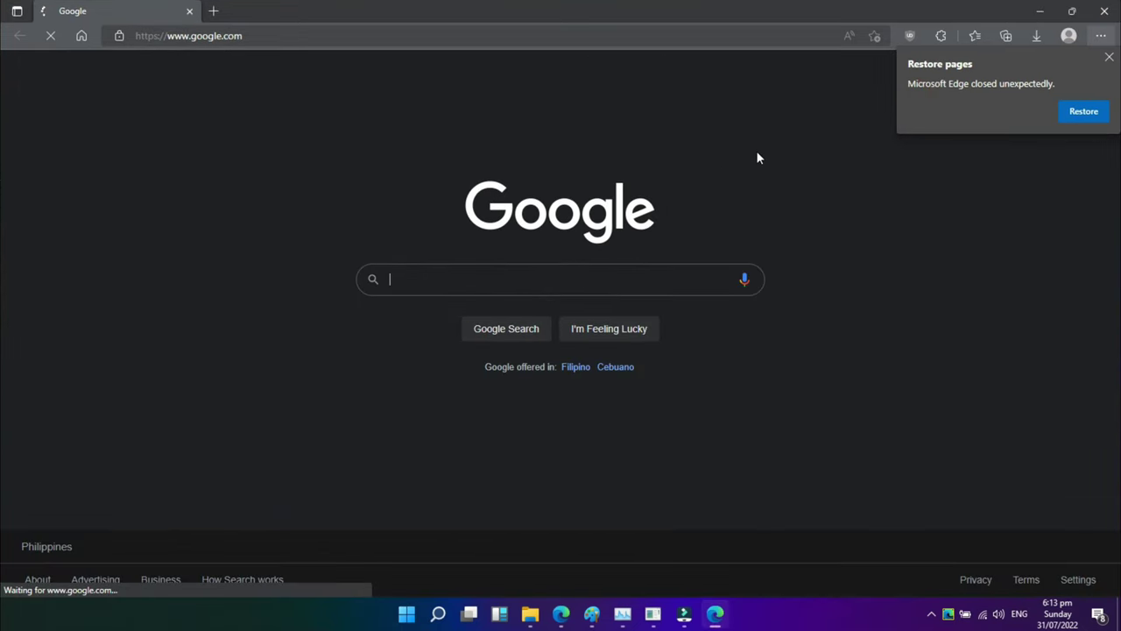
{"action": "left_click", "coordinate": [1109, 57]}
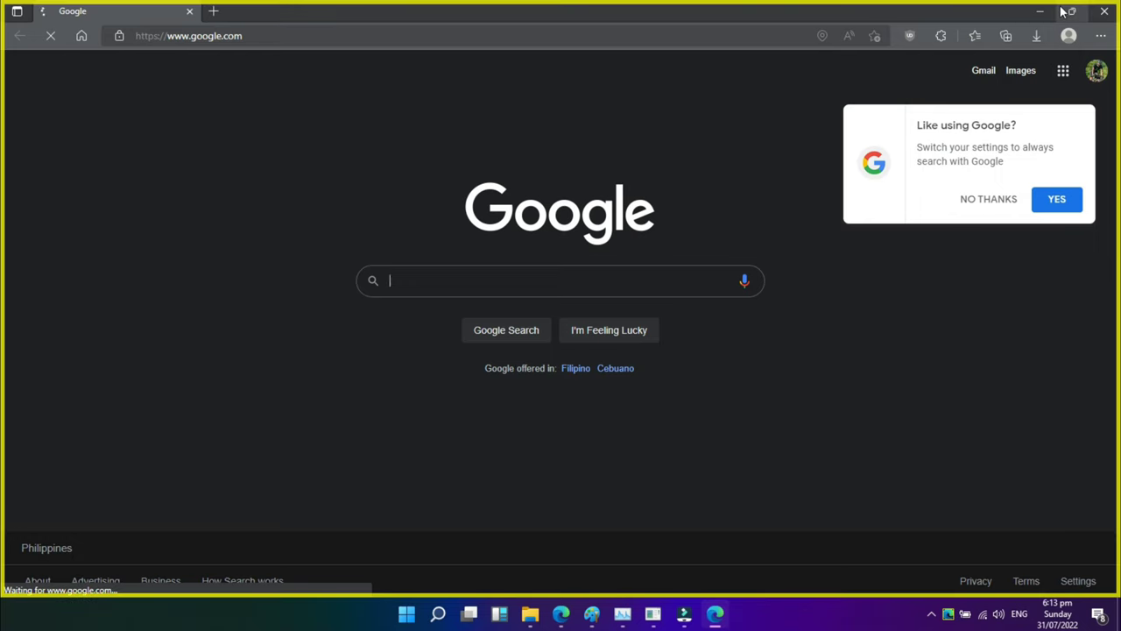
{"action": "mouse_move", "coordinate": [1062, 12]}
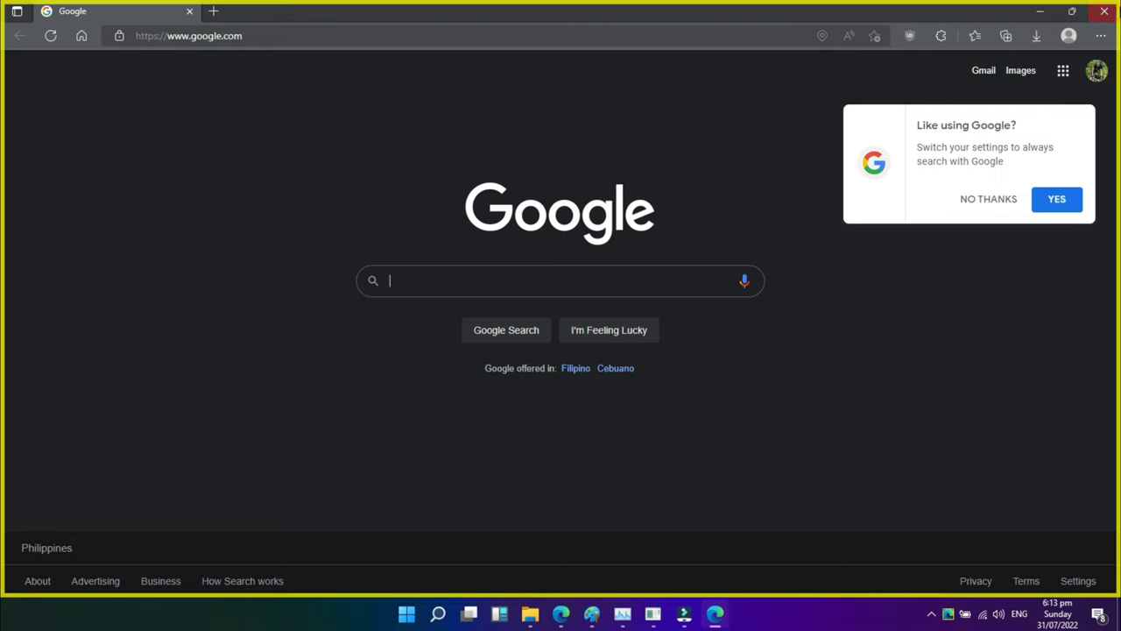
{"action": "left_click", "coordinate": [1106, 12]}
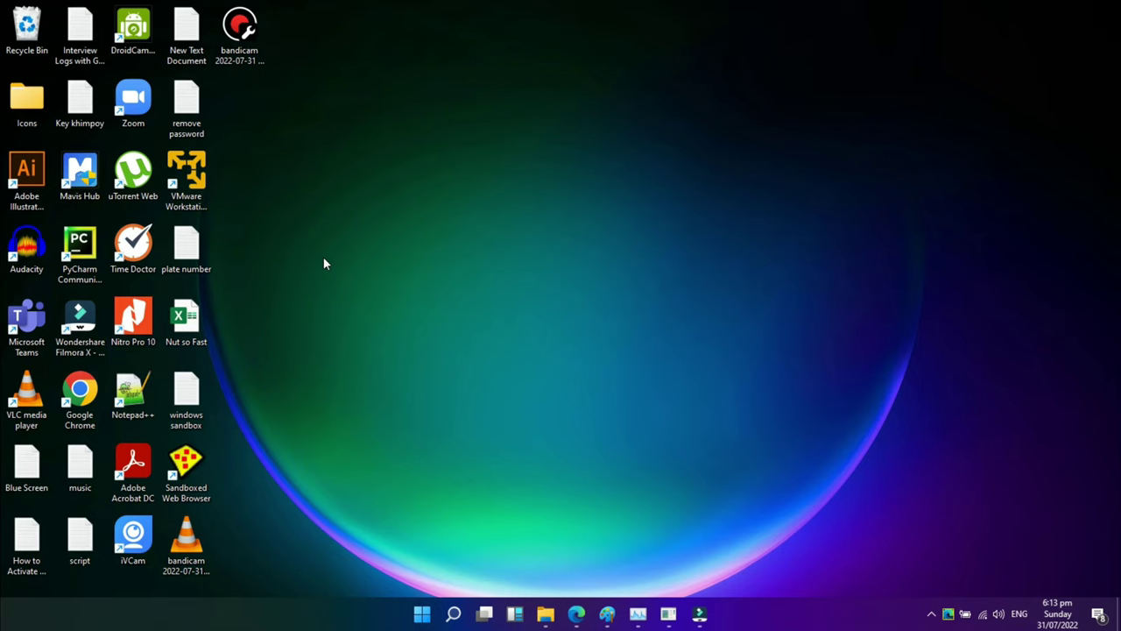
Run VLC media player sandboxed in DefaultBox, then close it
{"action": "right_click", "coordinate": [25, 385]}
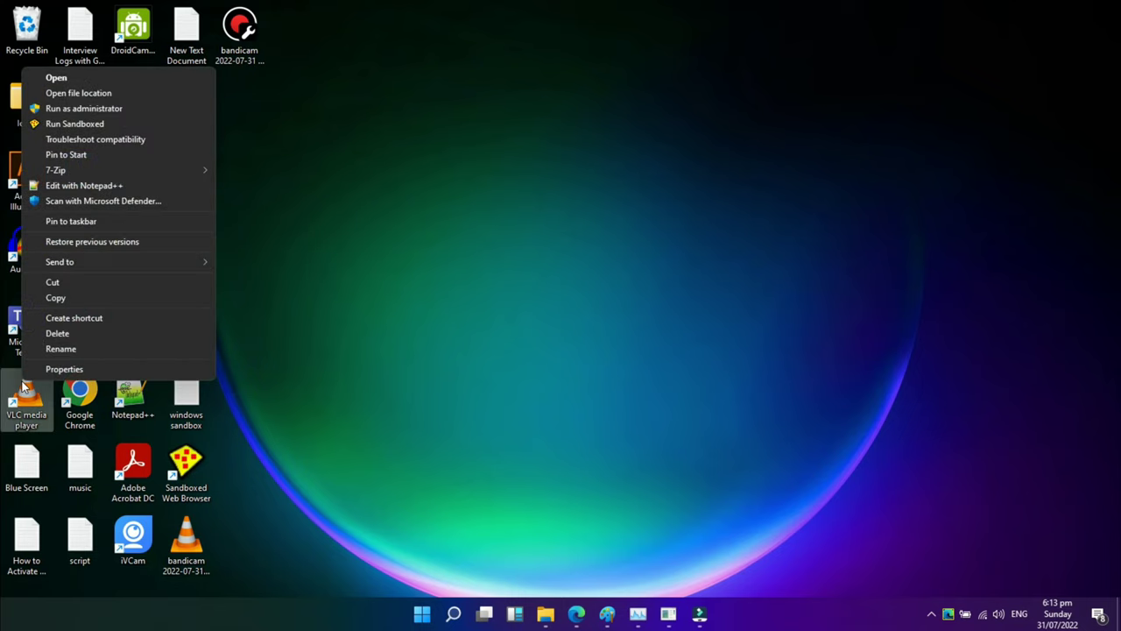
{"action": "left_click", "coordinate": [106, 124]}
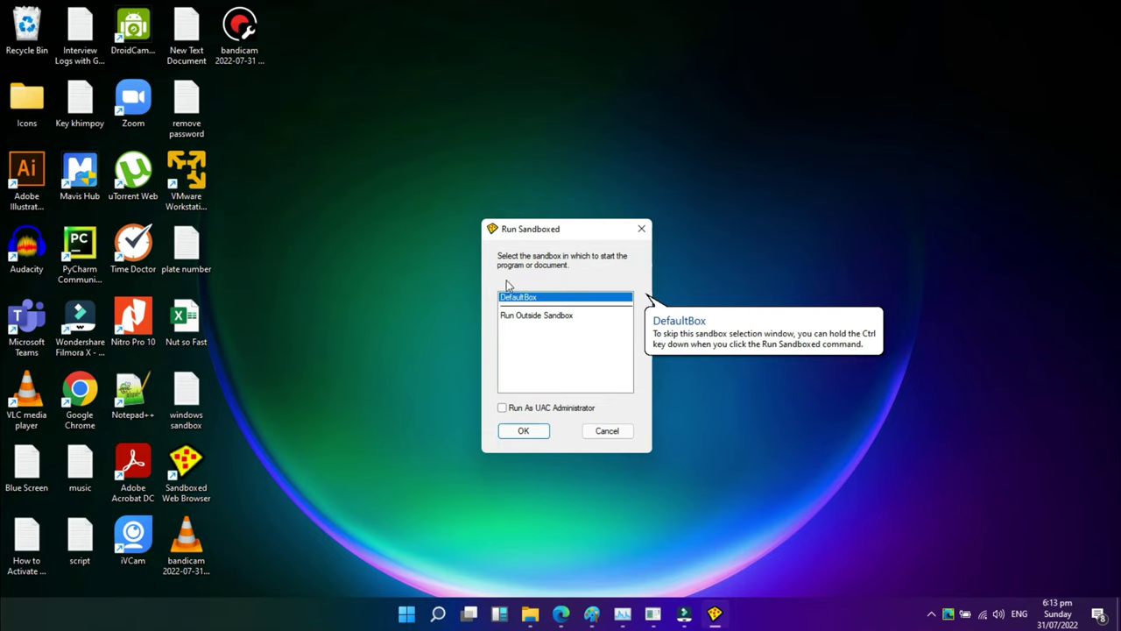
{"action": "left_click", "coordinate": [518, 317]}
{"action": "left_click", "coordinate": [523, 299]}
{"action": "left_click", "coordinate": [524, 433]}
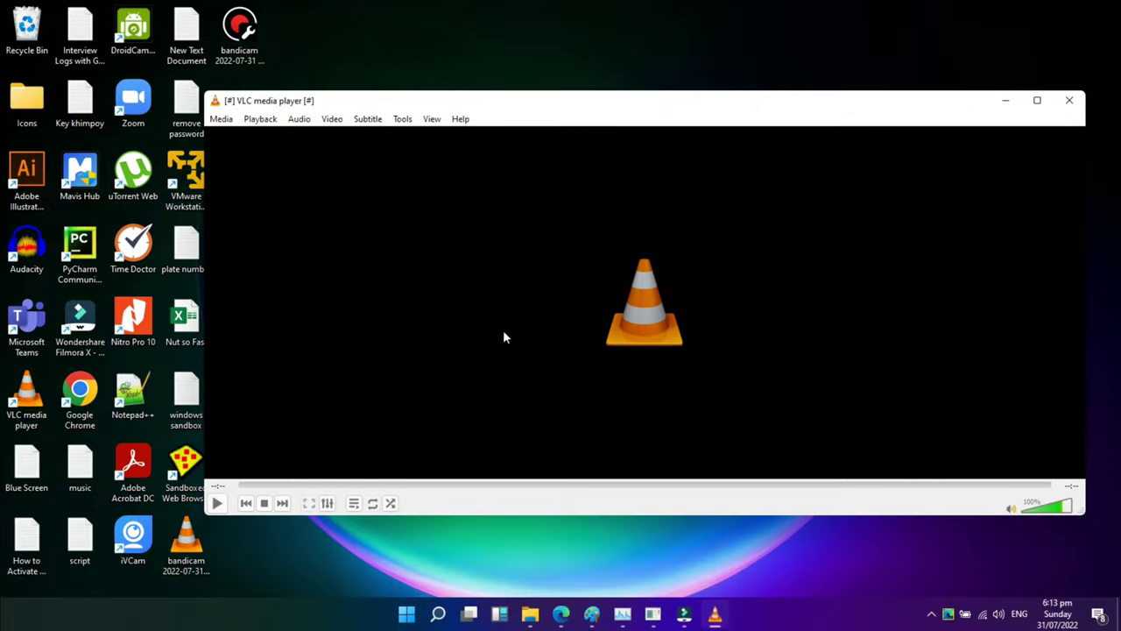
{"action": "left_click", "coordinate": [1070, 102]}
Run Notepad++ sandboxed in DefaultBox
{"action": "right_click", "coordinate": [140, 403]}
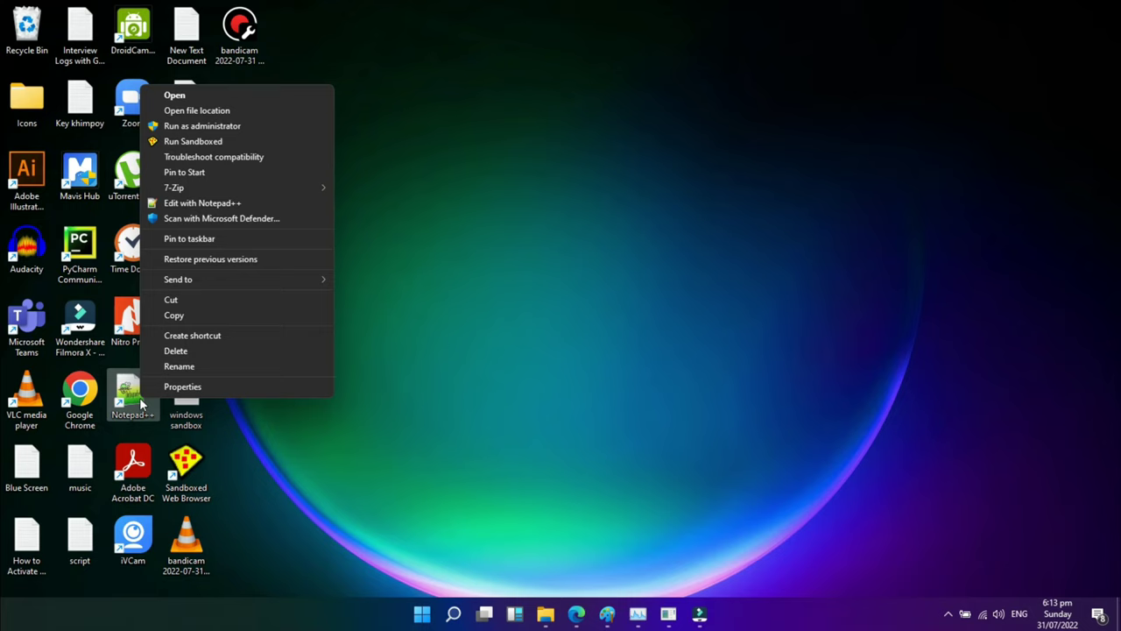
{"action": "left_click", "coordinate": [233, 144]}
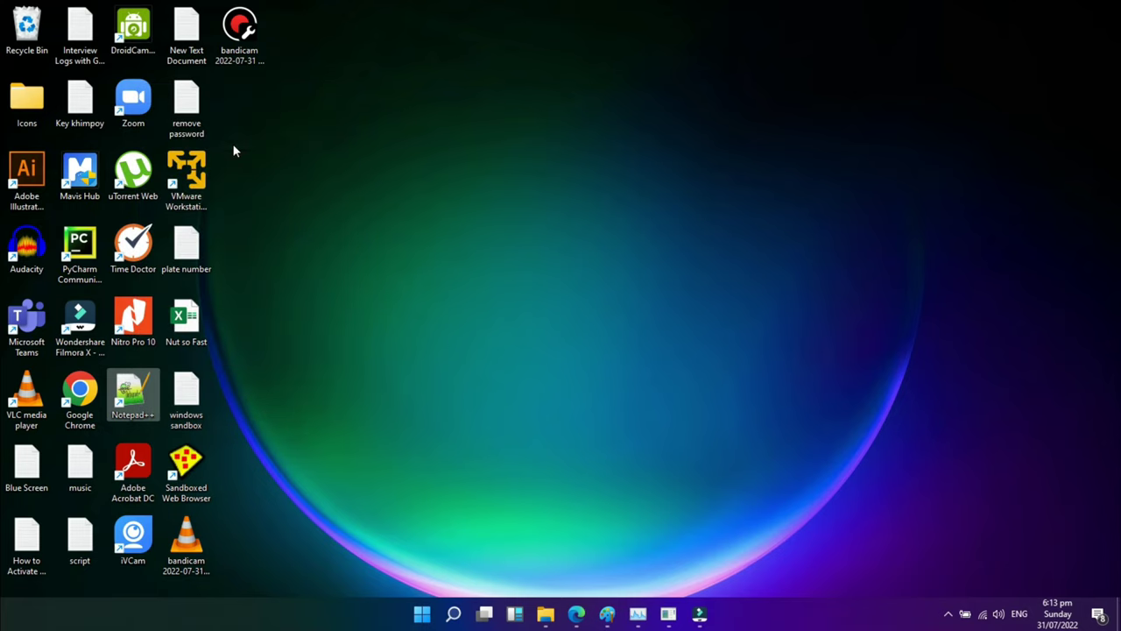
{"action": "left_click", "coordinate": [523, 427]}
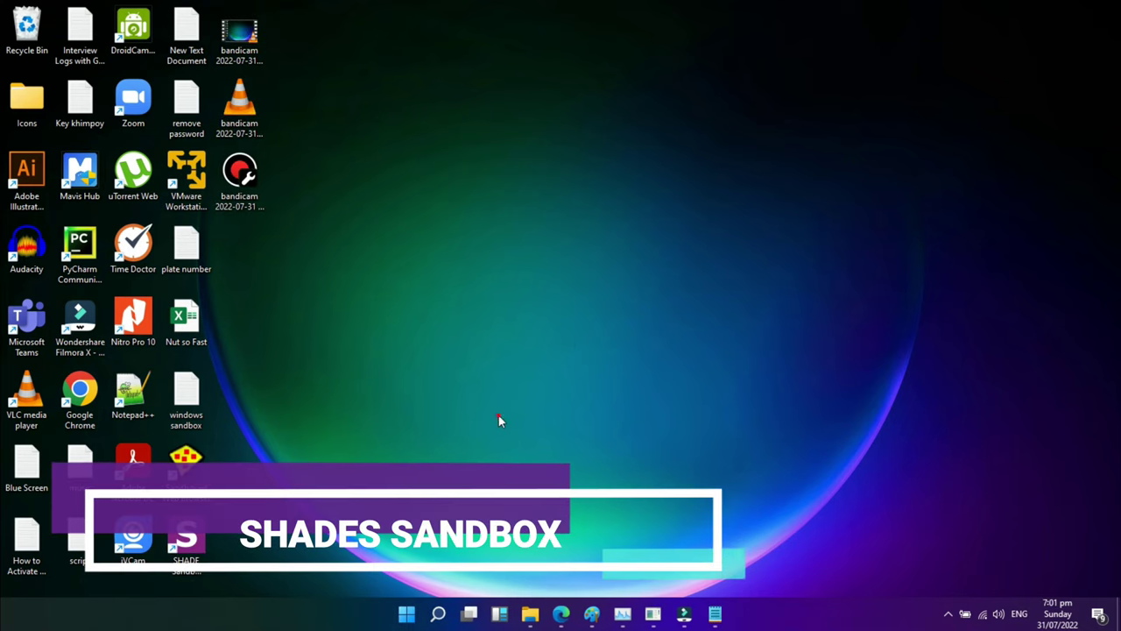
Launch SHADE Sandbox, bring up its main window from the tray, and move it top-left
{"action": "double_click", "coordinate": [186, 536]}
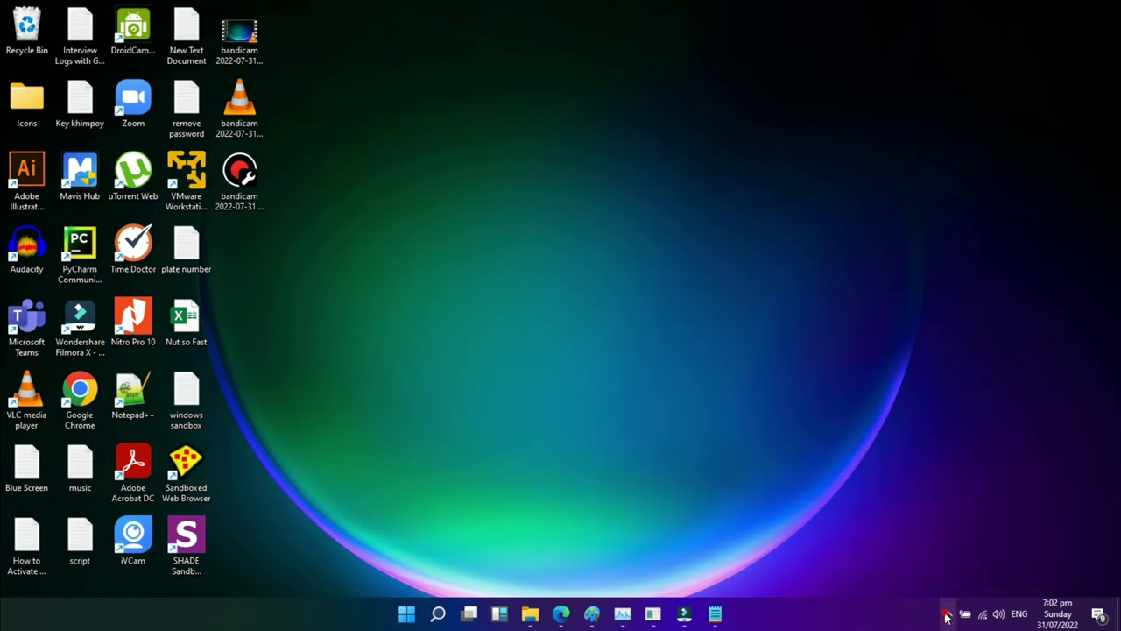
{"action": "left_click", "coordinate": [947, 615]}
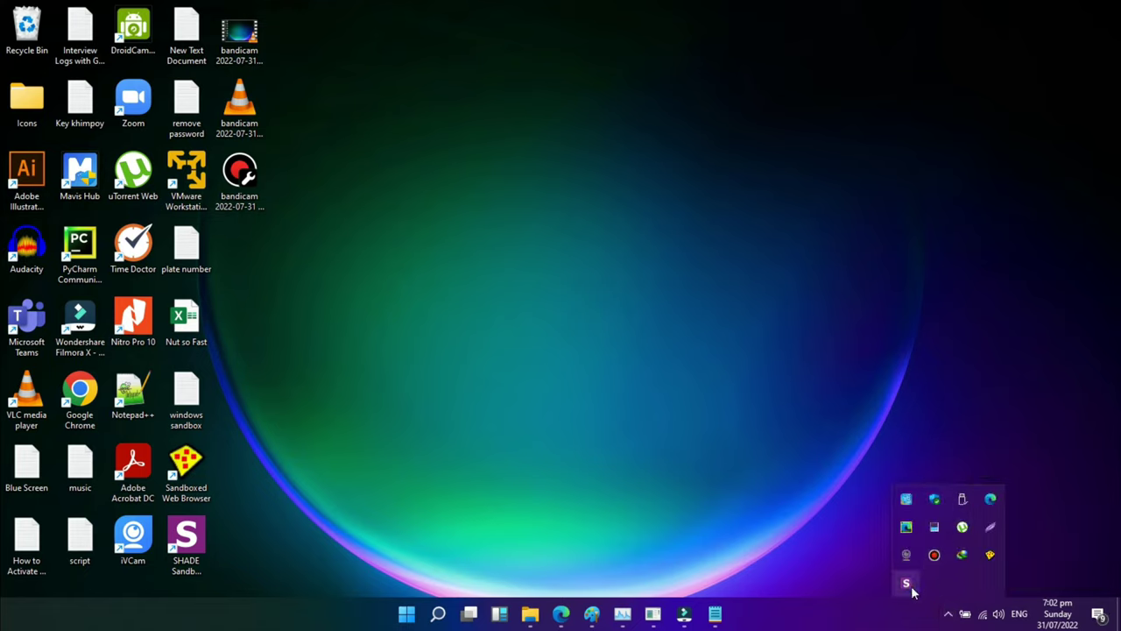
{"action": "right_click", "coordinate": [908, 586]}
{"action": "left_click", "coordinate": [921, 513]}
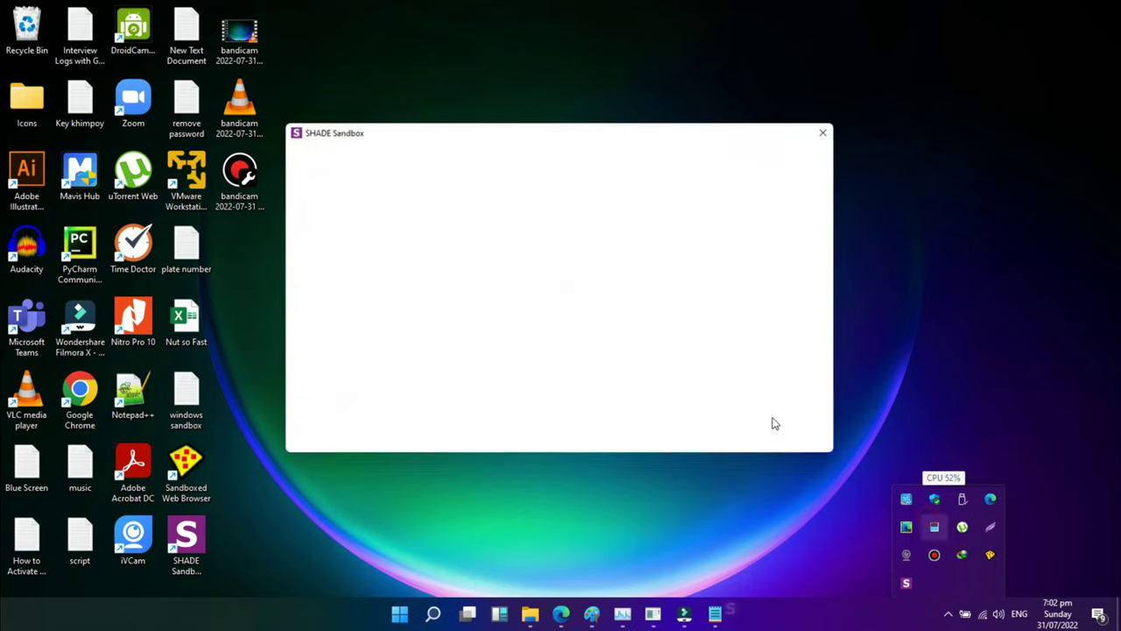
{"action": "left_click_drag", "start_coordinate": [510, 132], "coordinate": [445, 19]}
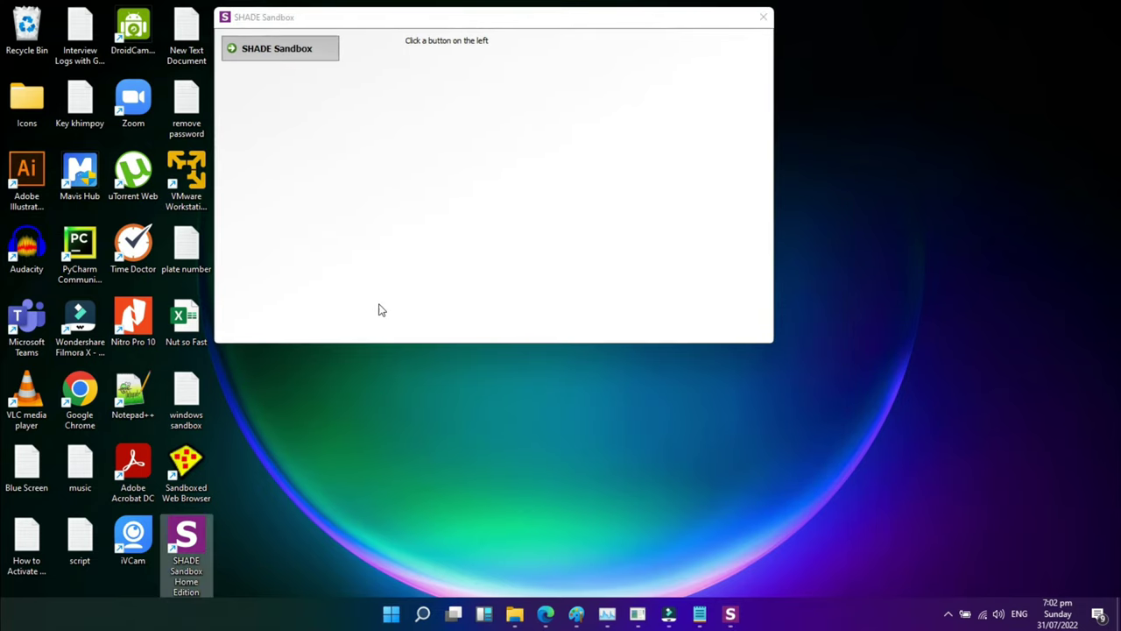
Add Google Chrome and Notepad++ to the Default sandbox's application list
{"action": "left_click", "coordinate": [395, 169]}
{"action": "left_click", "coordinate": [294, 51]}
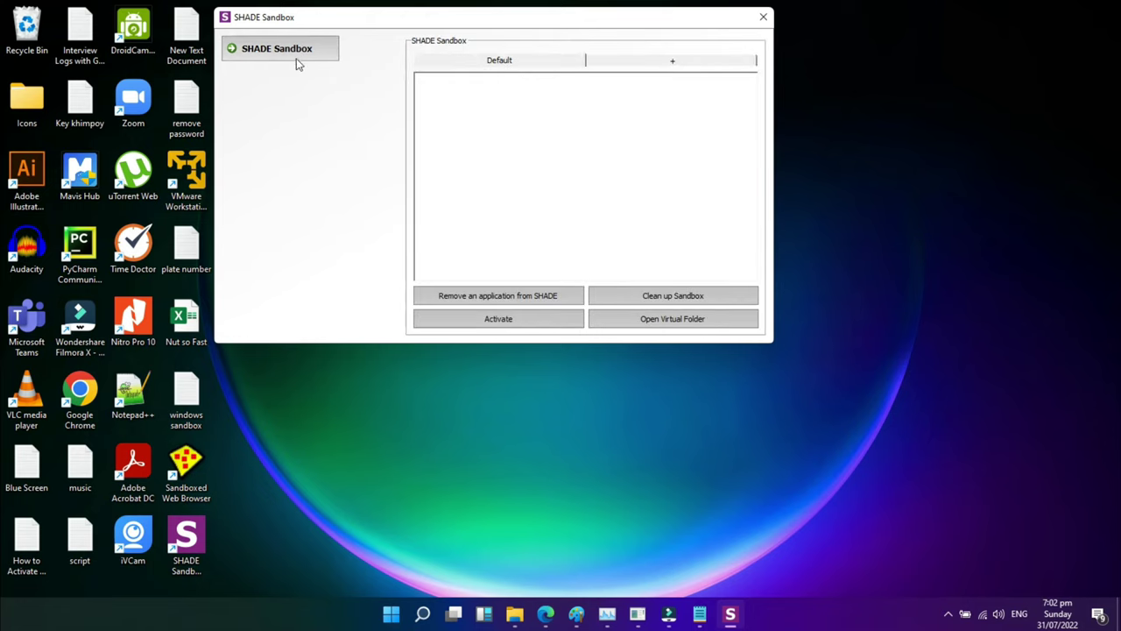
{"action": "left_click_drag", "start_coordinate": [79, 396], "coordinate": [515, 158]}
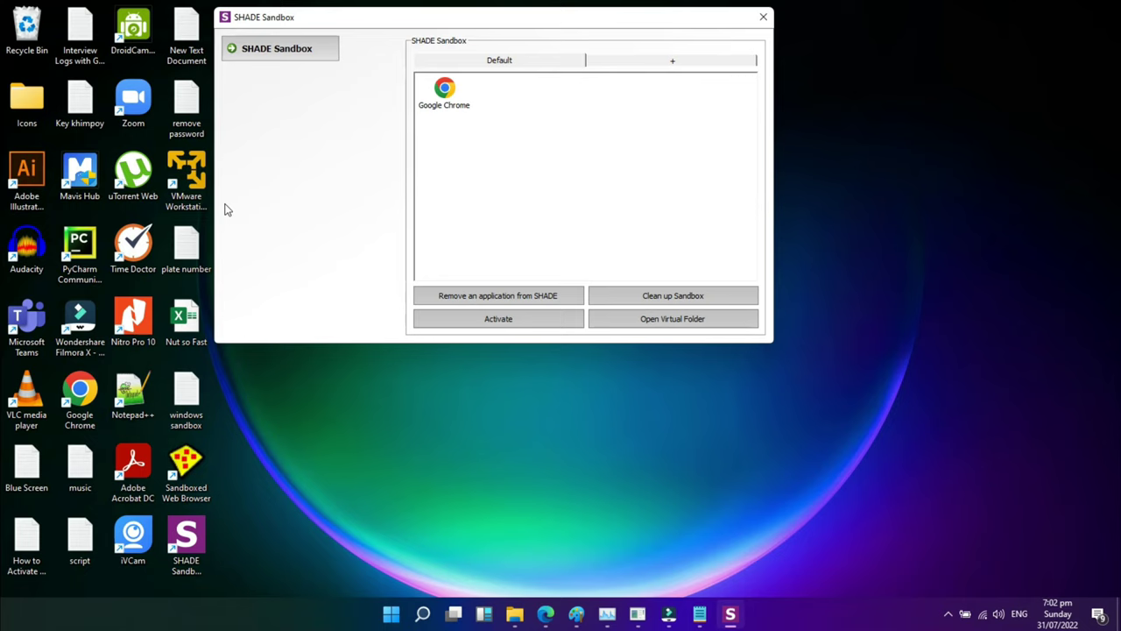
{"action": "left_click_drag", "start_coordinate": [126, 388], "coordinate": [565, 152]}
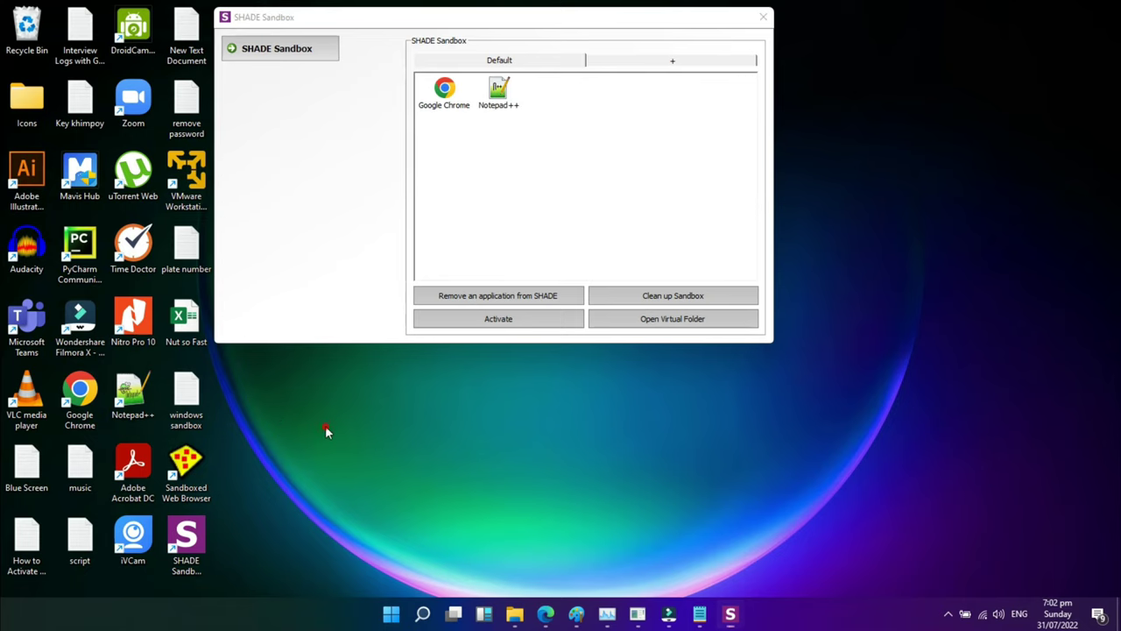
Launch sandboxed Chrome, shrink its window, move SHADE aside, then close both windows
{"action": "left_click", "coordinate": [82, 394]}
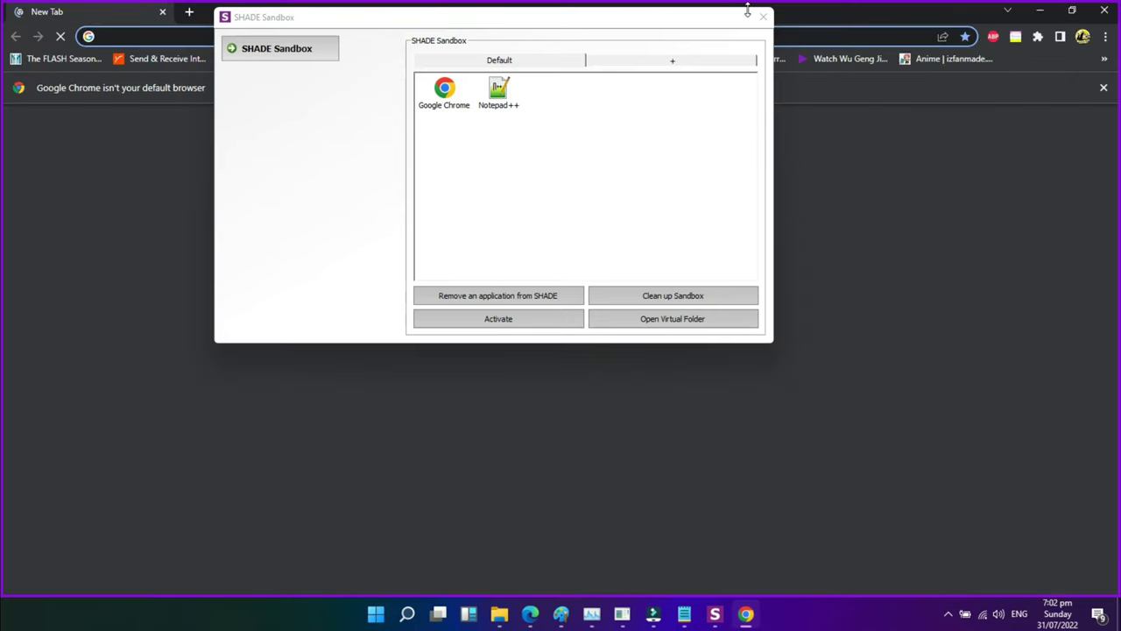
{"action": "double_click", "coordinate": [826, 21]}
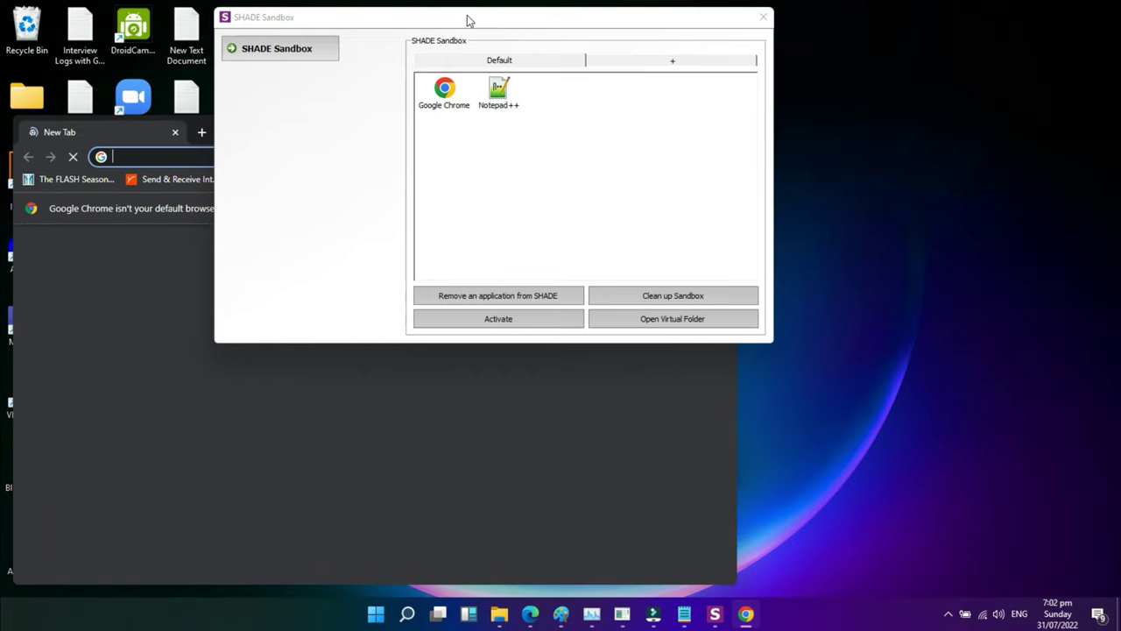
{"action": "left_click_drag", "start_coordinate": [467, 19], "coordinate": [850, 29]}
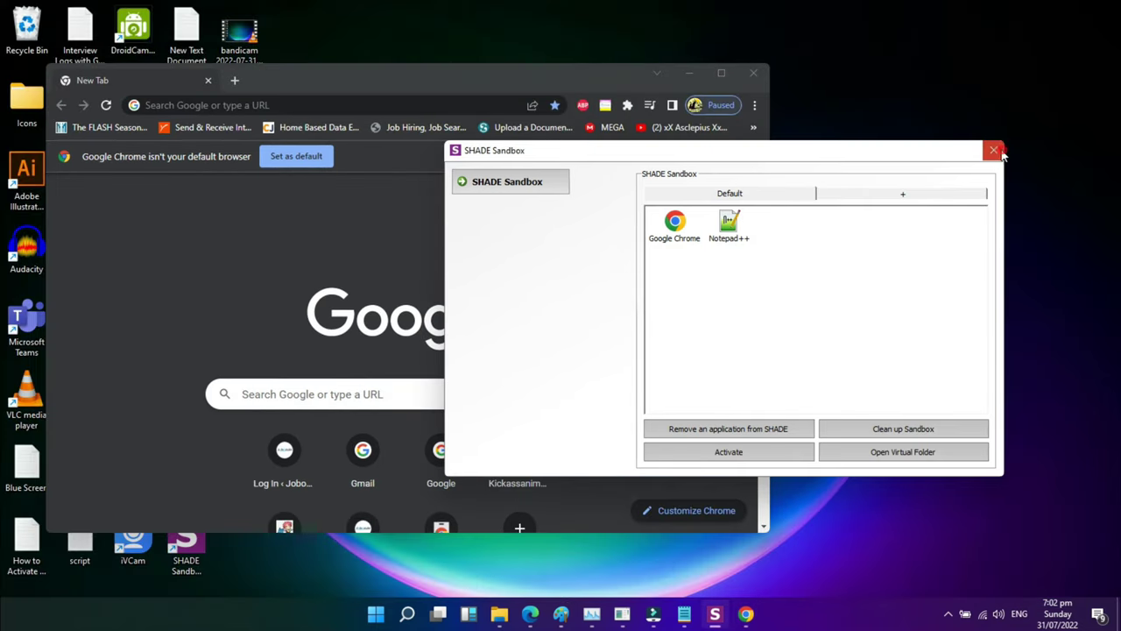
{"action": "left_click", "coordinate": [994, 150]}
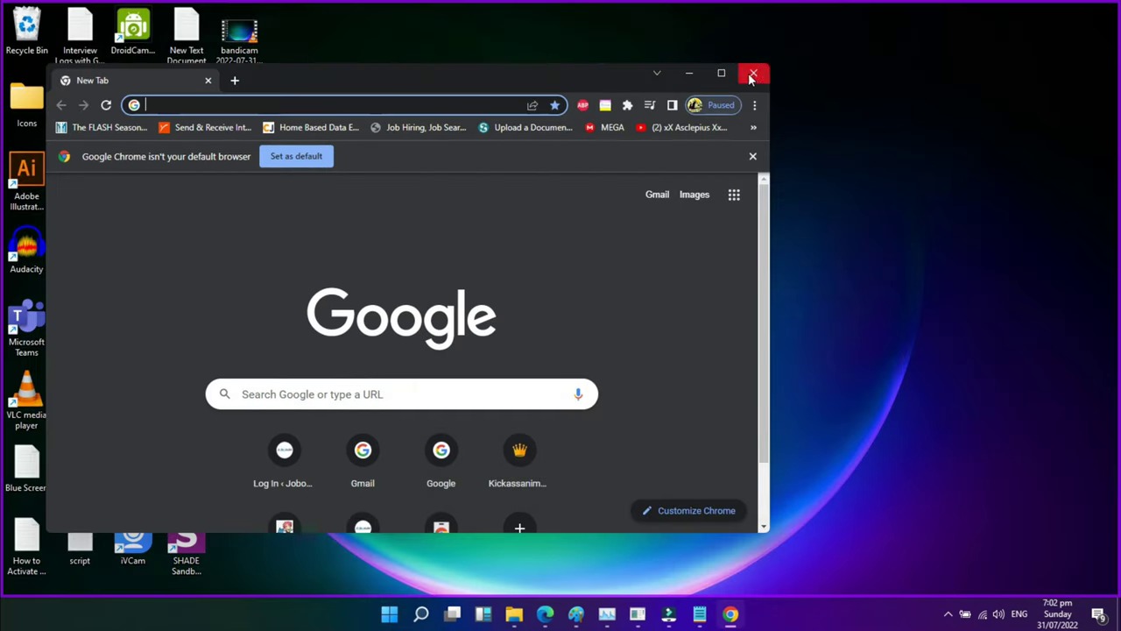
{"action": "left_click", "coordinate": [750, 72]}
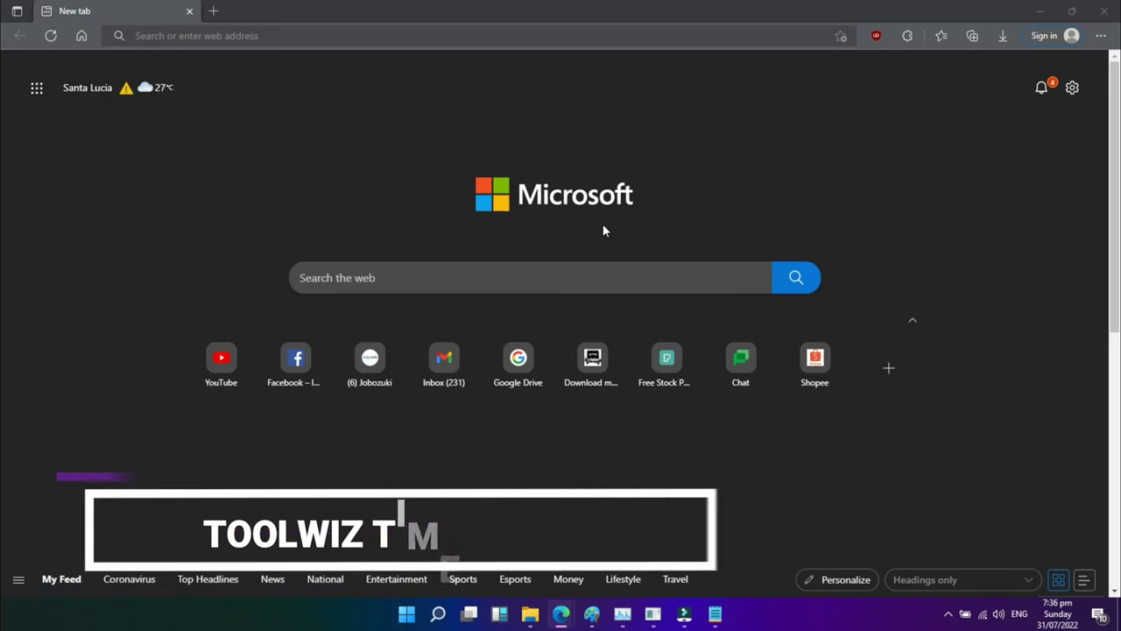
Go to the pasted Toolwiz Time Freeze page address on toolwiz.com
{"action": "left_click", "coordinate": [418, 36]}
{"action": "type", "text": "https://www.toolwiz.com/lead/toolwiz_time_freeze/#:~:text=Toolwiz%20Time%20Freeze%20is%20an%20exclusion%20list%20will%20be%20saved."}
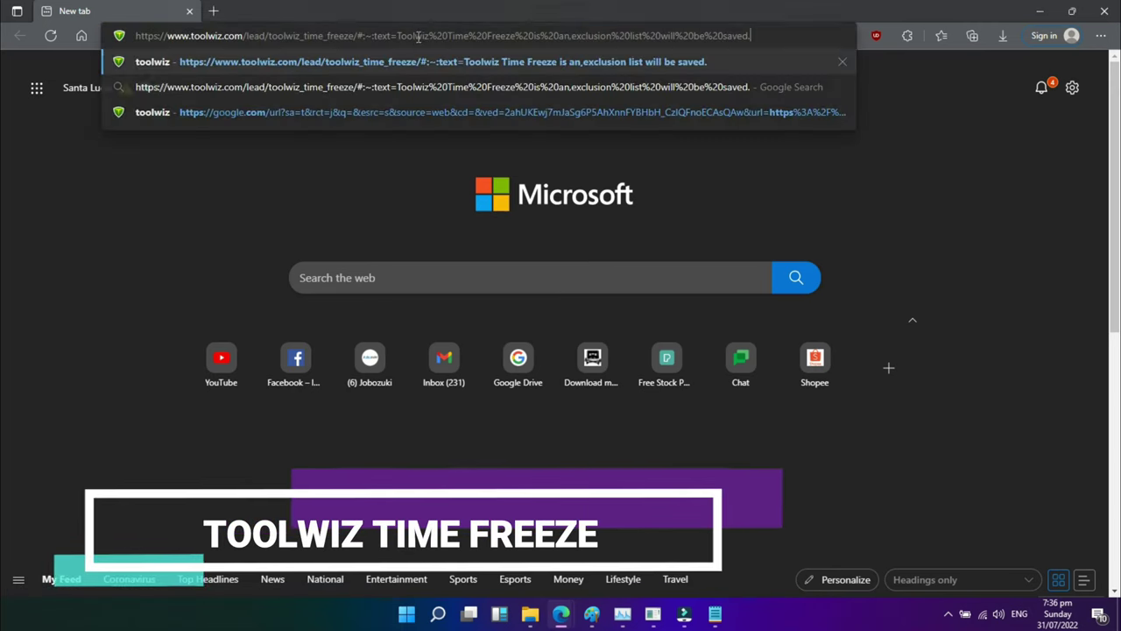
{"action": "key", "text": "Return"}
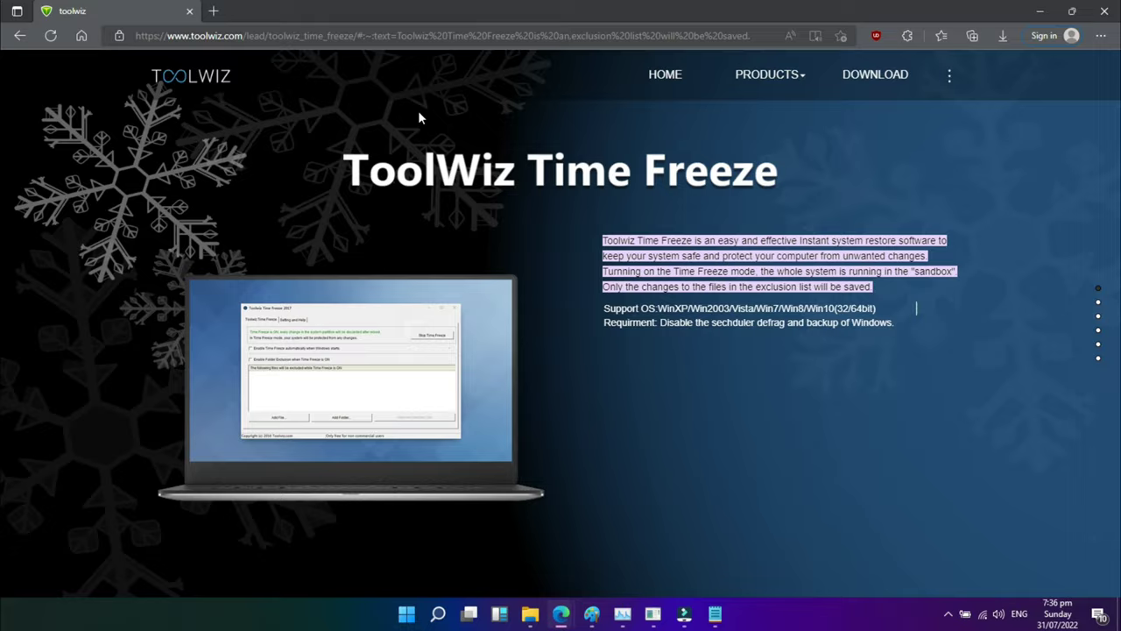
Scroll down through the Time Freeze page's feature sections
{"action": "scroll", "coordinate": [418, 117], "scroll_direction": "down", "scroll_amount": 1}
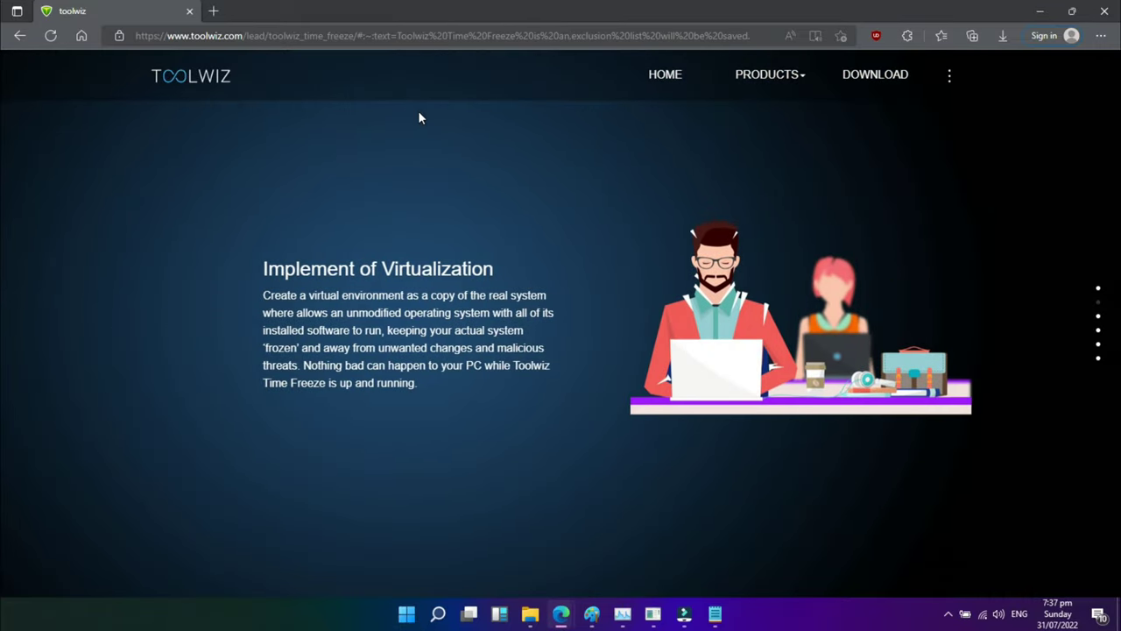
{"action": "scroll", "coordinate": [418, 118], "scroll_direction": "down", "scroll_amount": 1}
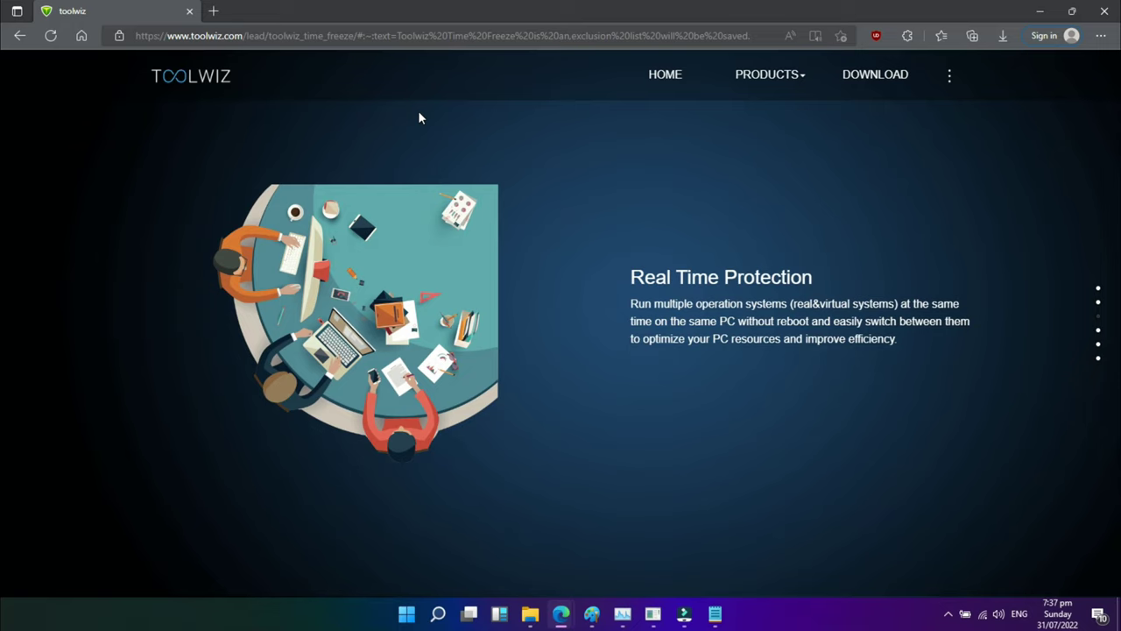
{"action": "scroll", "coordinate": [419, 117], "scroll_direction": "down", "scroll_amount": 1}
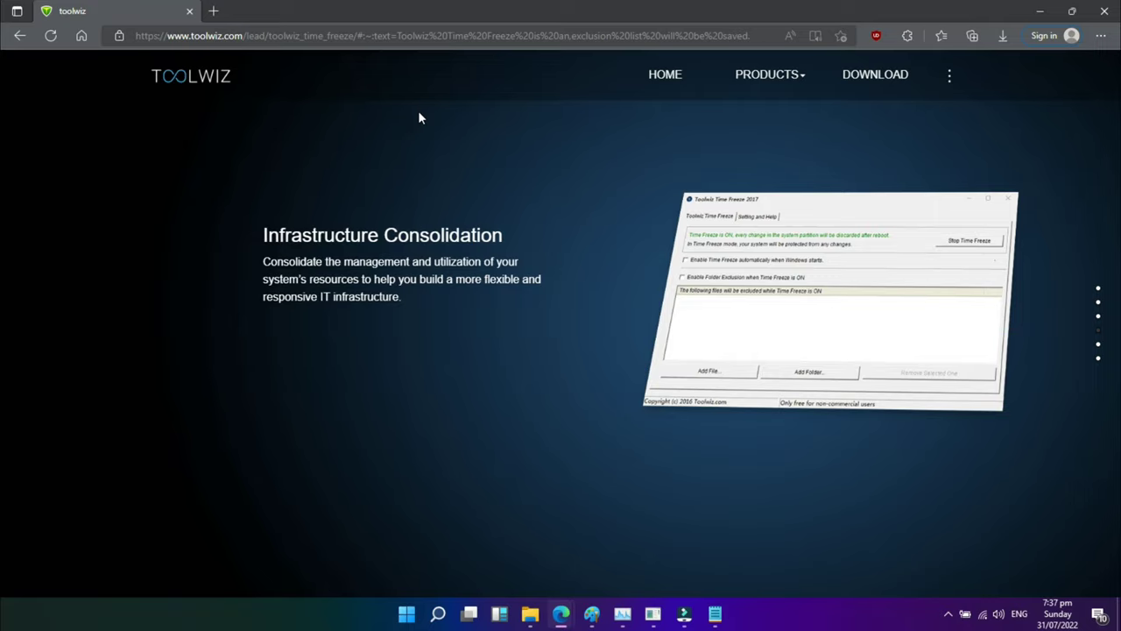
{"action": "scroll", "coordinate": [418, 110], "scroll_direction": "down", "scroll_amount": 1}
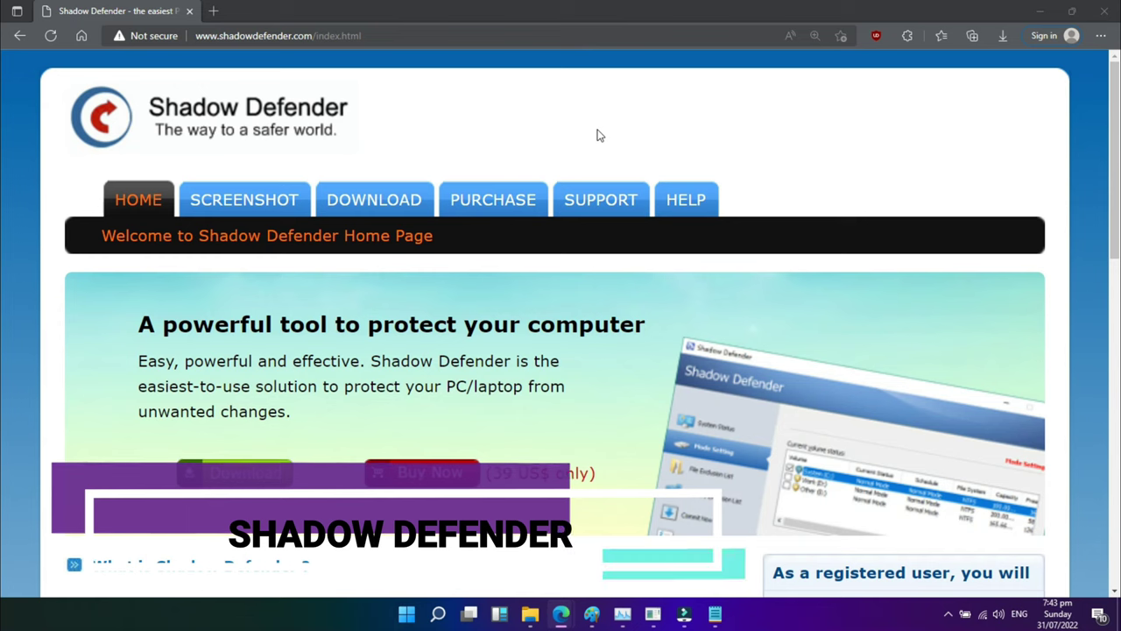
{"action": "scroll", "coordinate": [599, 135], "scroll_direction": "down", "scroll_amount": 2}
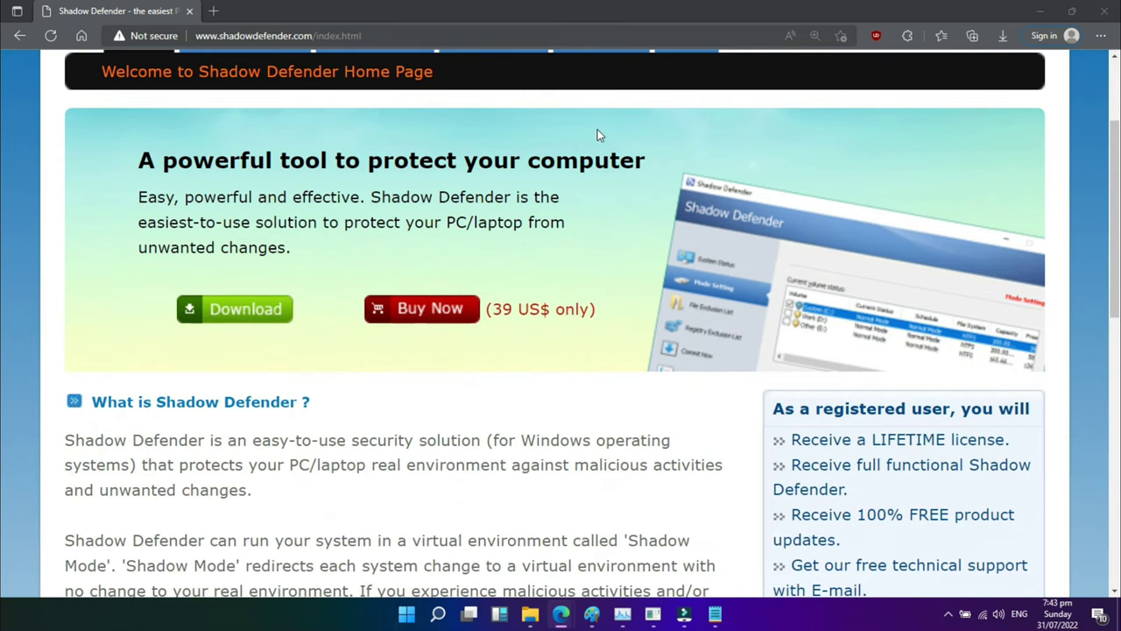
{"action": "scroll", "coordinate": [599, 135], "scroll_direction": "down", "scroll_amount": 4}
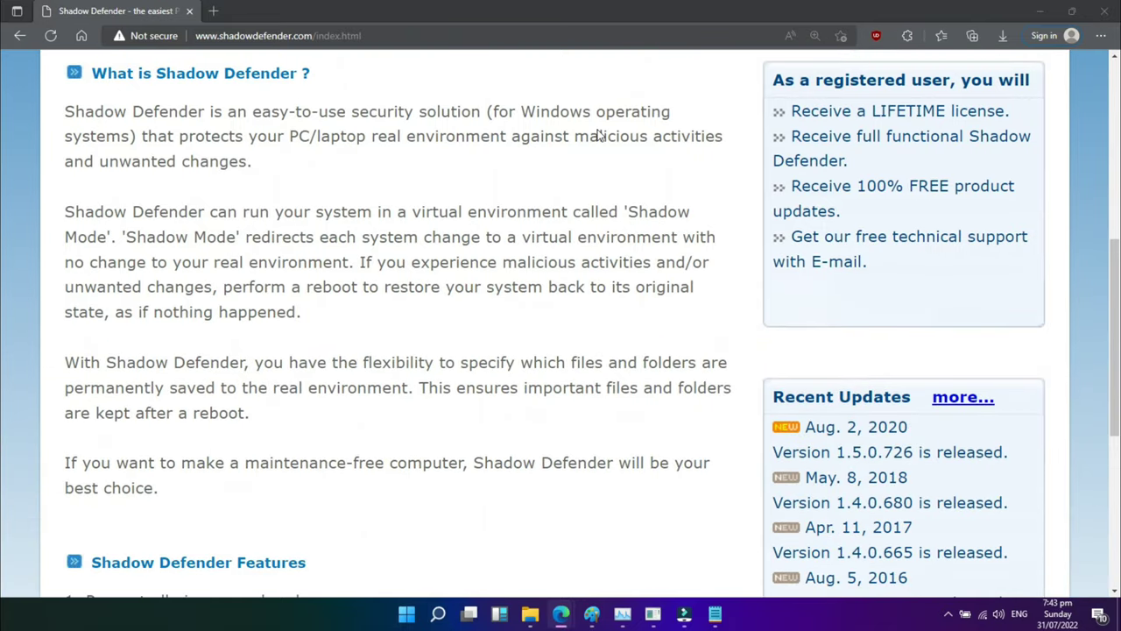
{"action": "scroll", "coordinate": [599, 135], "scroll_direction": "down", "scroll_amount": 5}
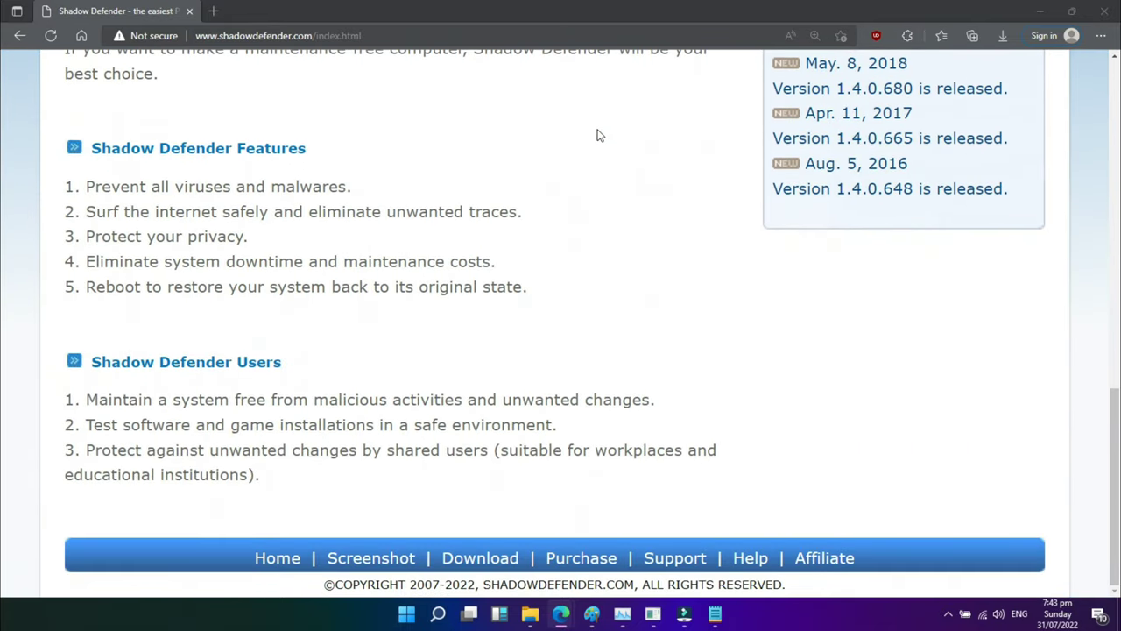
{"action": "scroll", "coordinate": [599, 135], "scroll_direction": "up", "scroll_amount": 9}
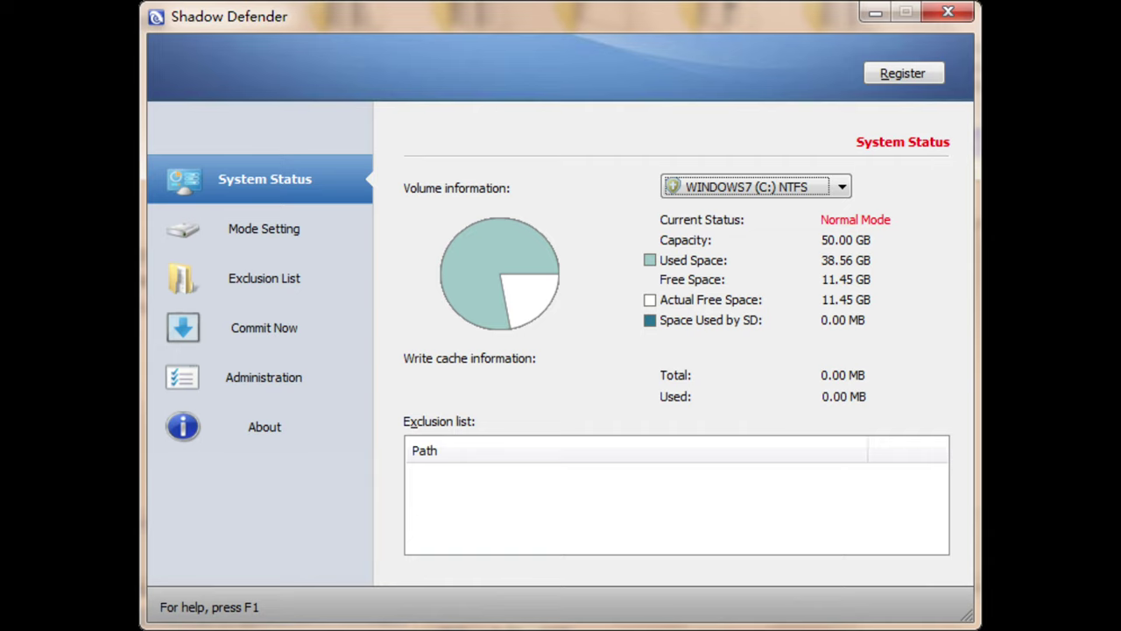
View Shadow Defender's Mode Setting, Exclusion List and Commit Now pages in turn
{"action": "left_click", "coordinate": [264, 228]}
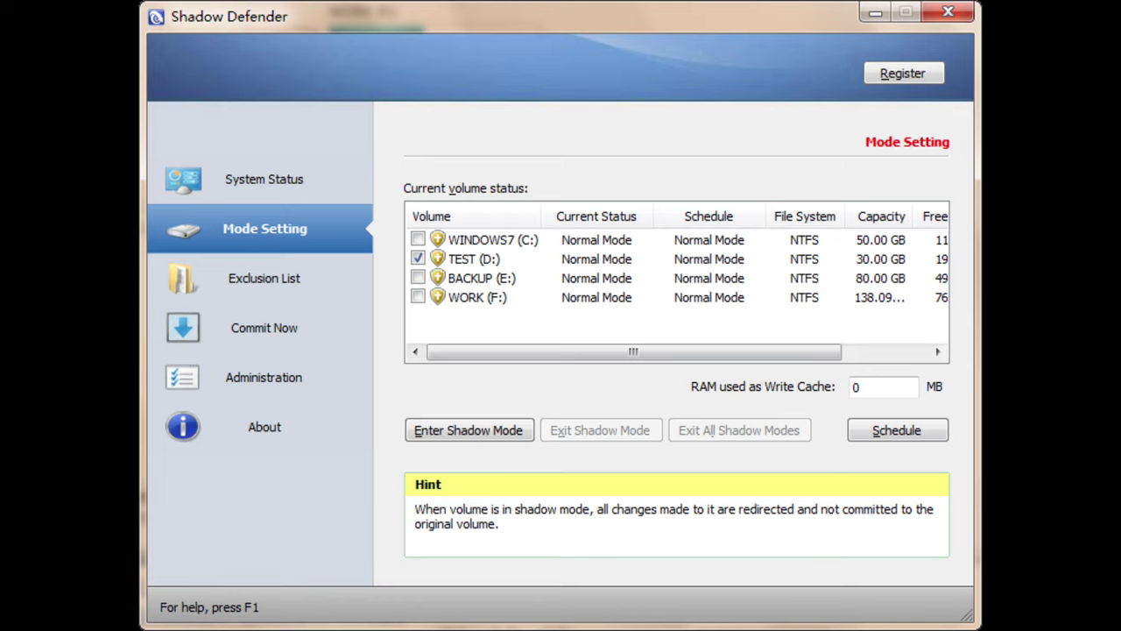
{"action": "left_click", "coordinate": [265, 278]}
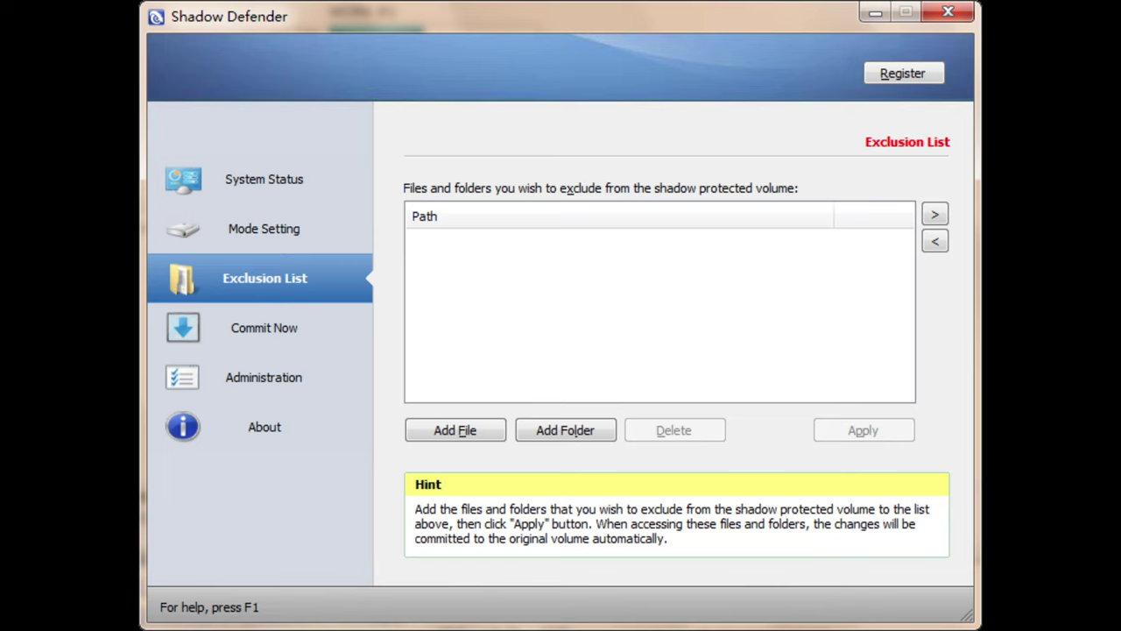
{"action": "left_click", "coordinate": [265, 328]}
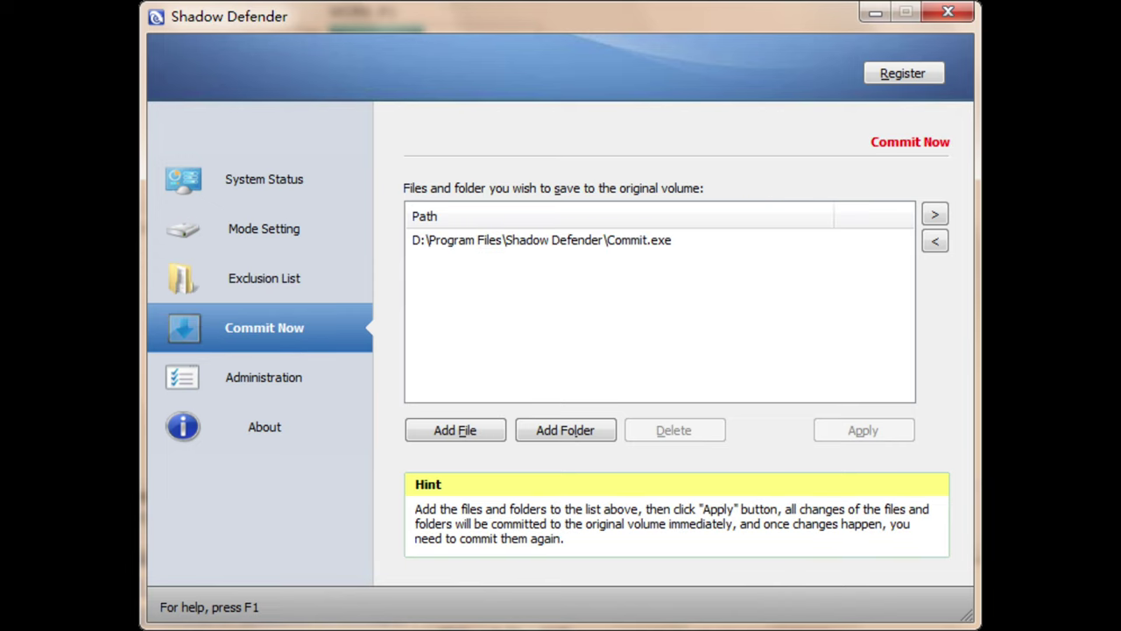